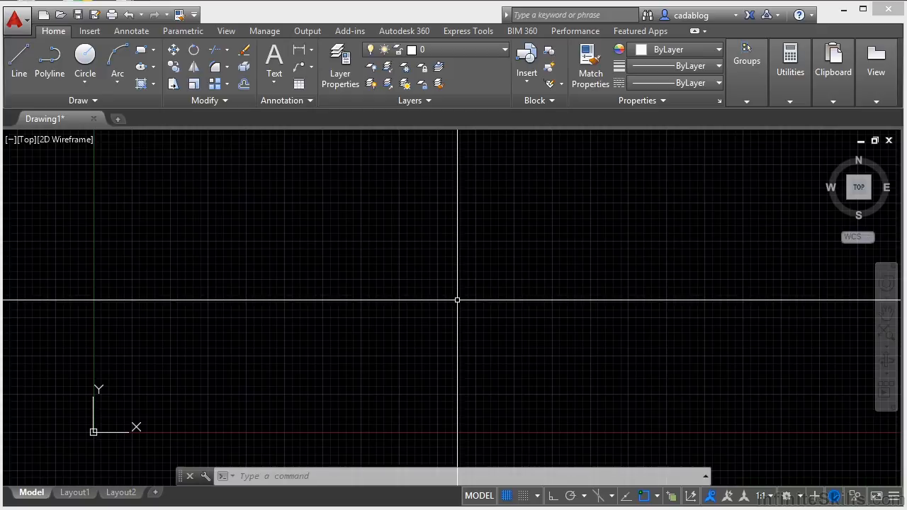
Draw a rectangle freehand with RECTANG in the upper part of the drawing area, right of the Y axis.
key("Escape")
key("Escape")
type("rec")
key("Return")
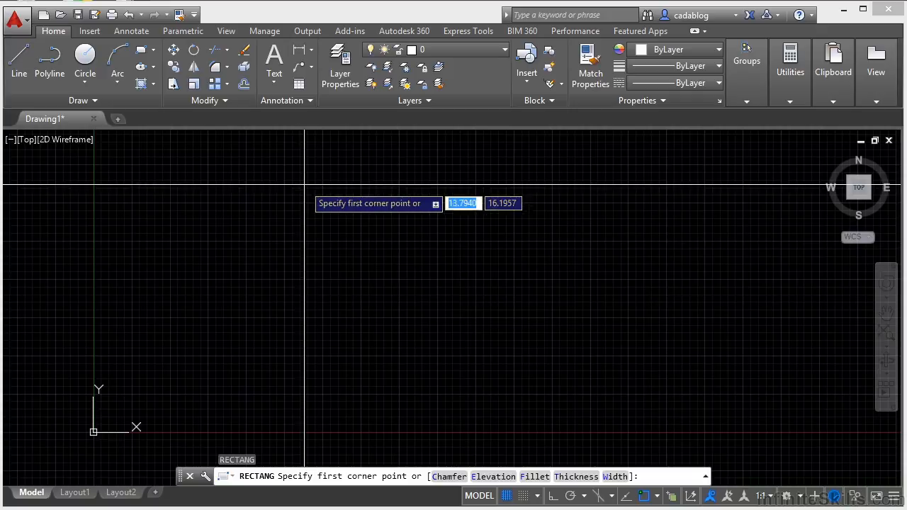
left_click(260, 206)
left_click(370, 275)
Draw a line from the rectangle's lower-right corner sloping down to the right, toggling object snap off and back on before picking the corner.
type("lin")
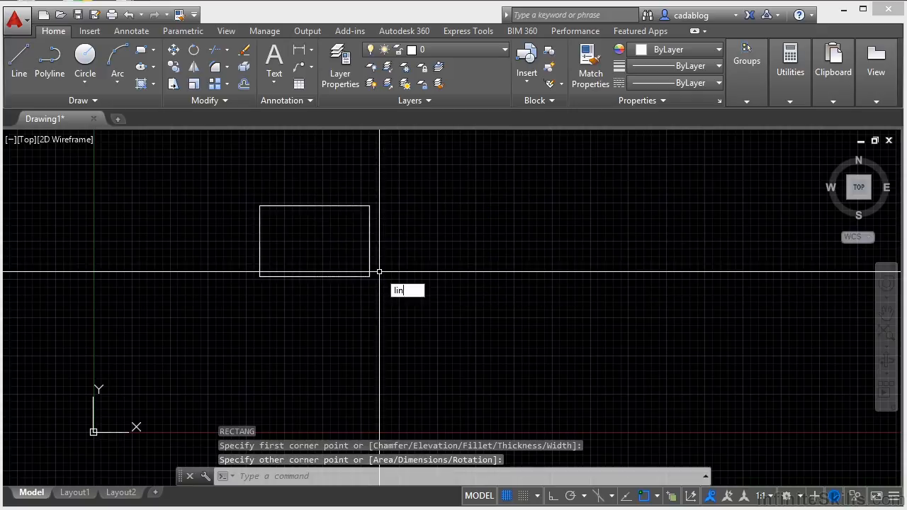
key("Return")
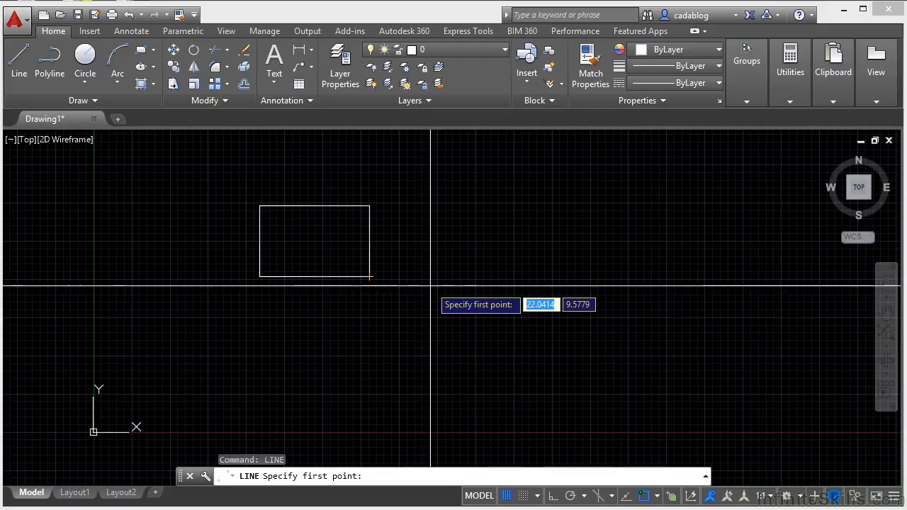
key("F3")
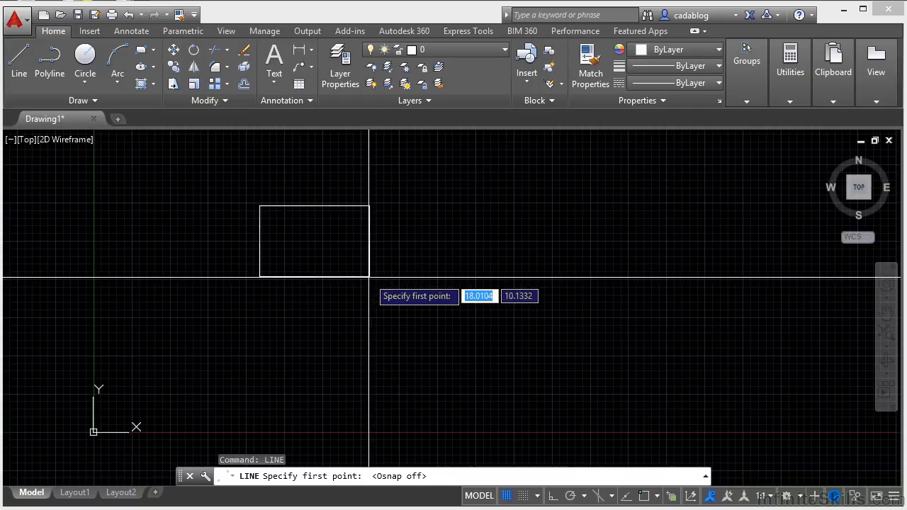
left_click(644, 495)
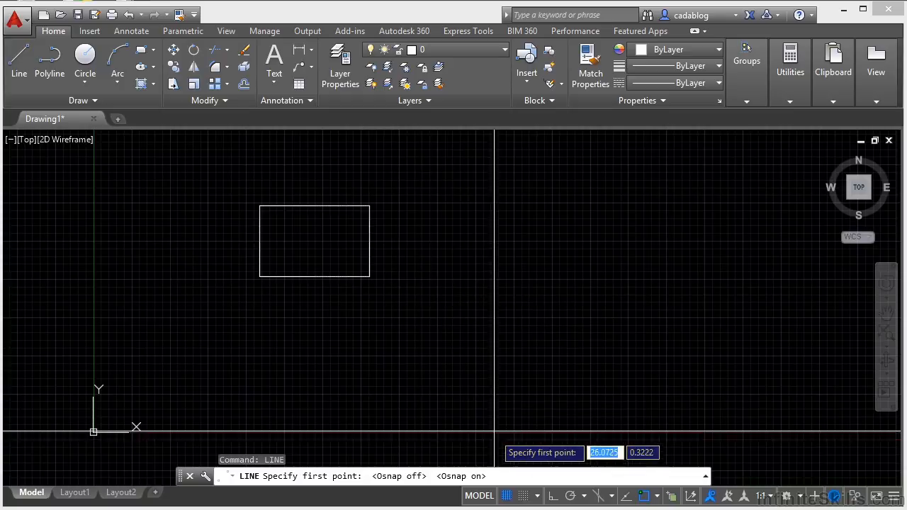
left_click(369, 276)
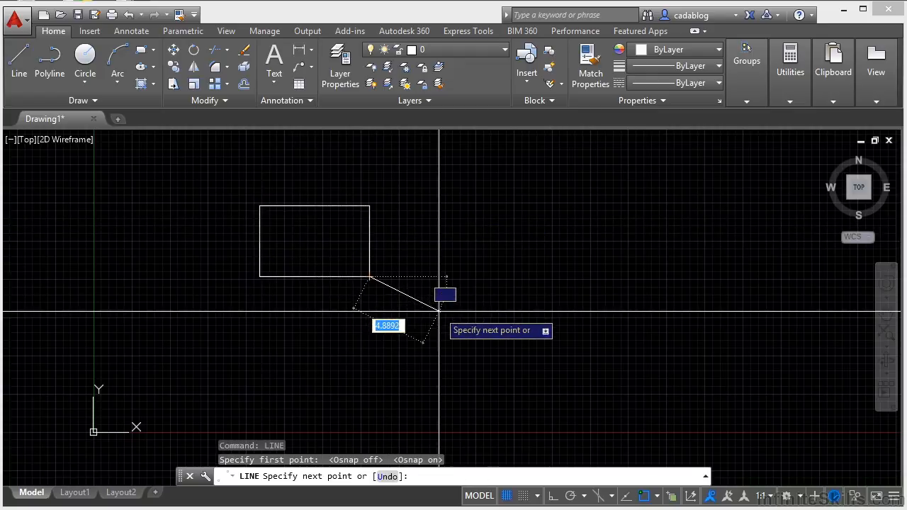
left_click(456, 310)
key("Return")
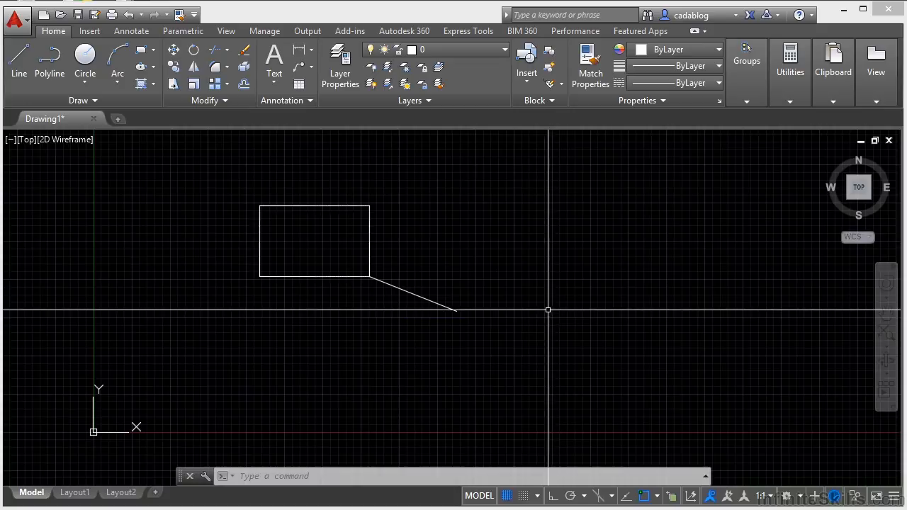
Start a line below the rectangle, turn Ortho on, and draw a vertical segment up through the rectangle plus a long horizontal one rightwards.
type("l")
key("Return")
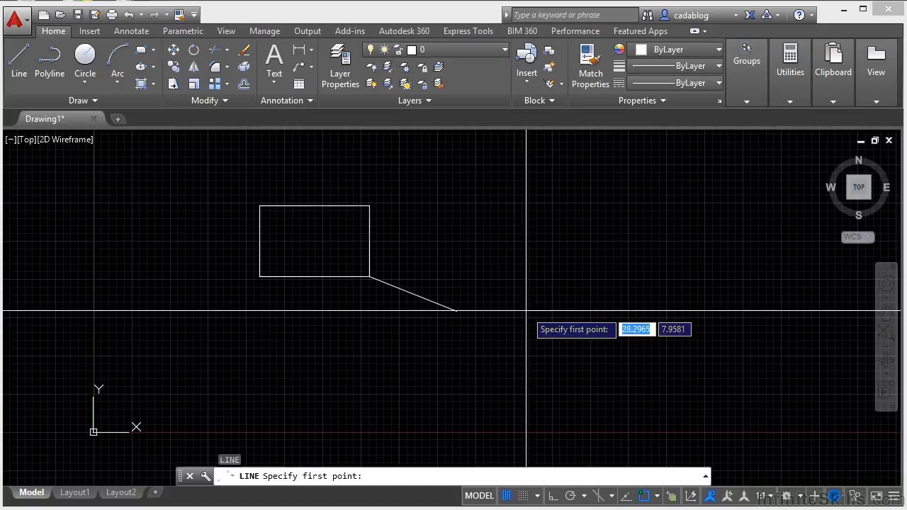
left_click(322, 345)
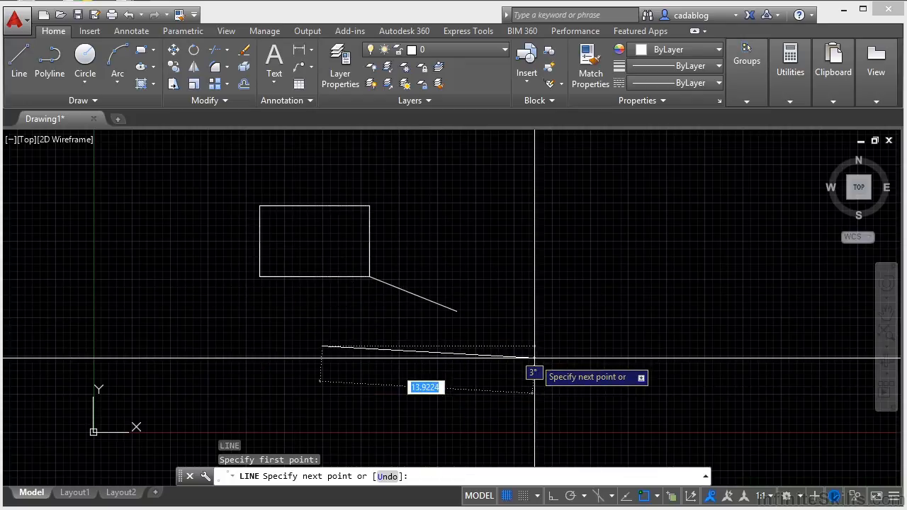
key("F8")
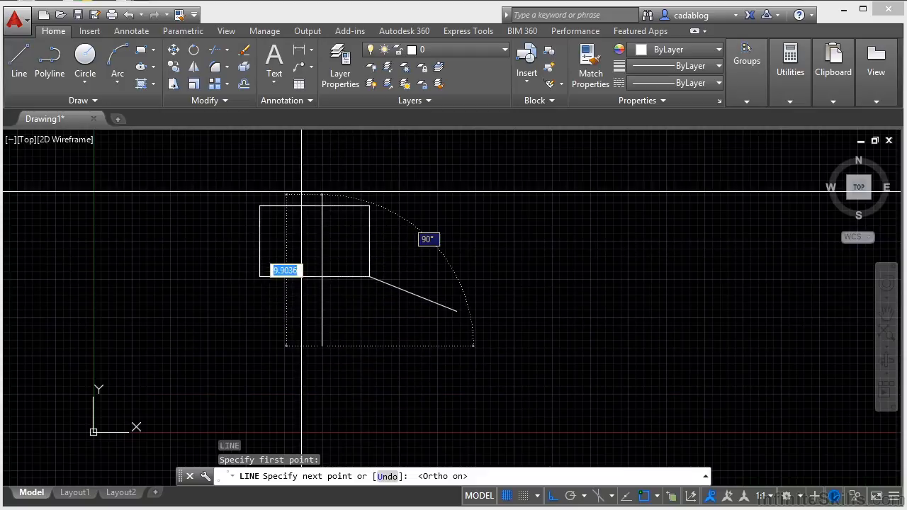
left_click(322, 164)
left_click(561, 165)
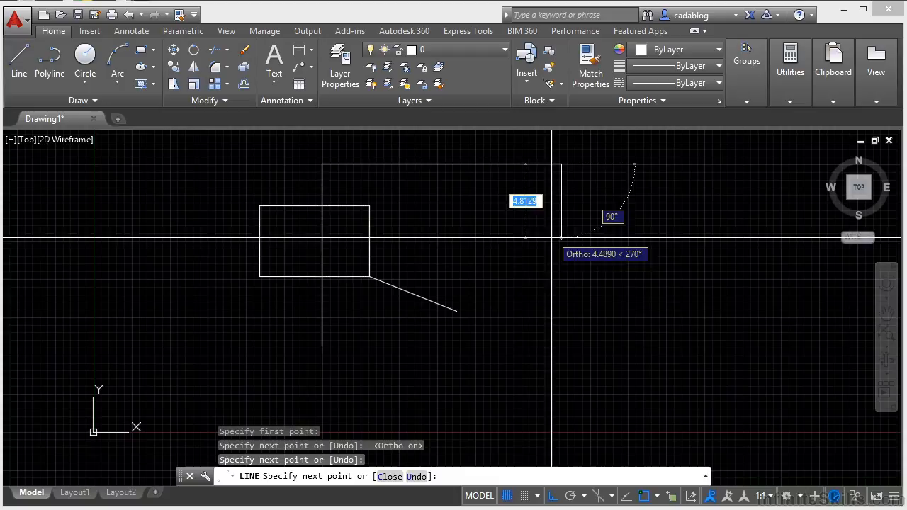
Continue the line with eight orthogonal segments, doubling back and spiralling inward to the right of the rectangle.
left_click(462, 244)
left_click(462, 260)
left_click(639, 258)
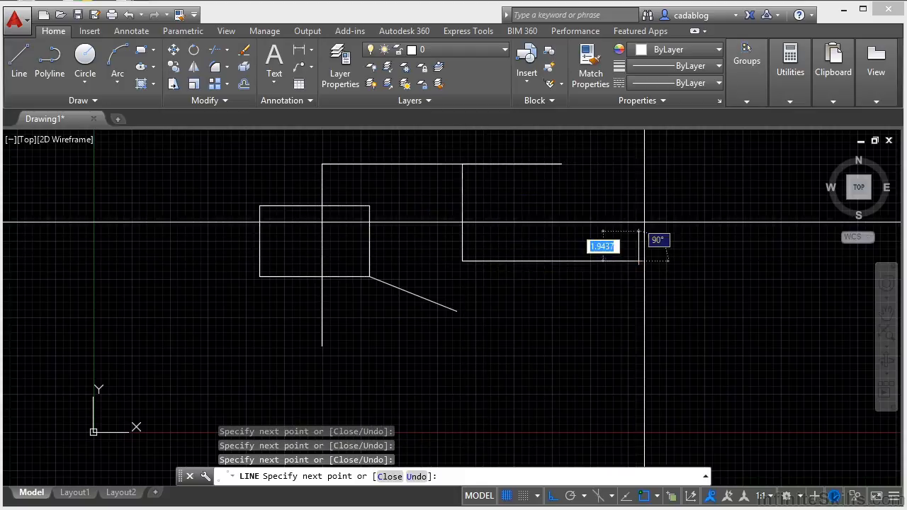
left_click(638, 191)
left_click(542, 191)
left_click(541, 240)
left_click(599, 241)
left_click(599, 209)
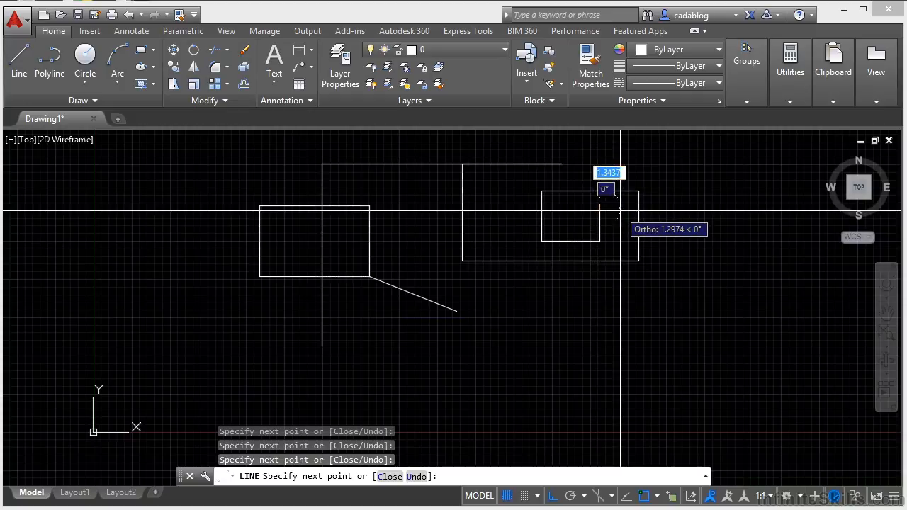
Finish the line with diagonals snapped to the outer spiral's lower-left corner, the rectangle's lower-right and upper-left corners, and the spiral's upper-right corner.
left_click(463, 261)
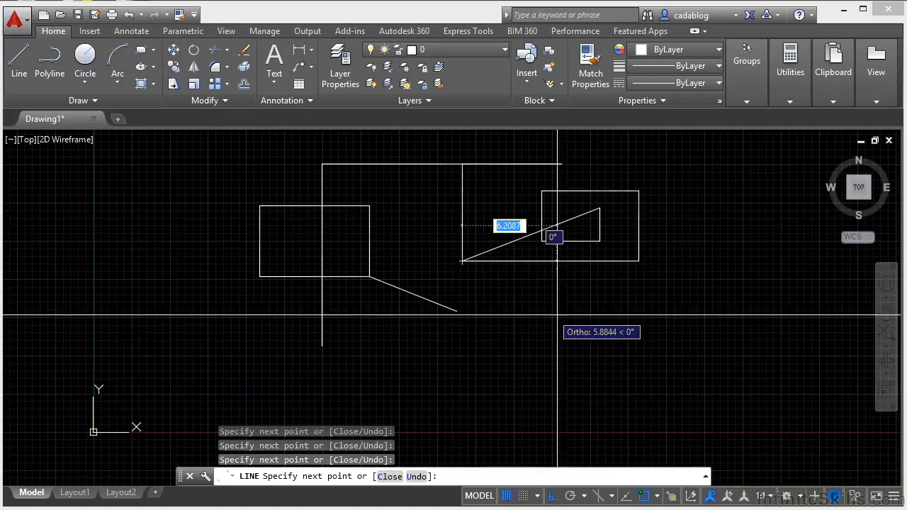
left_click(370, 277)
left_click(260, 206)
left_click(638, 191)
key("Return")
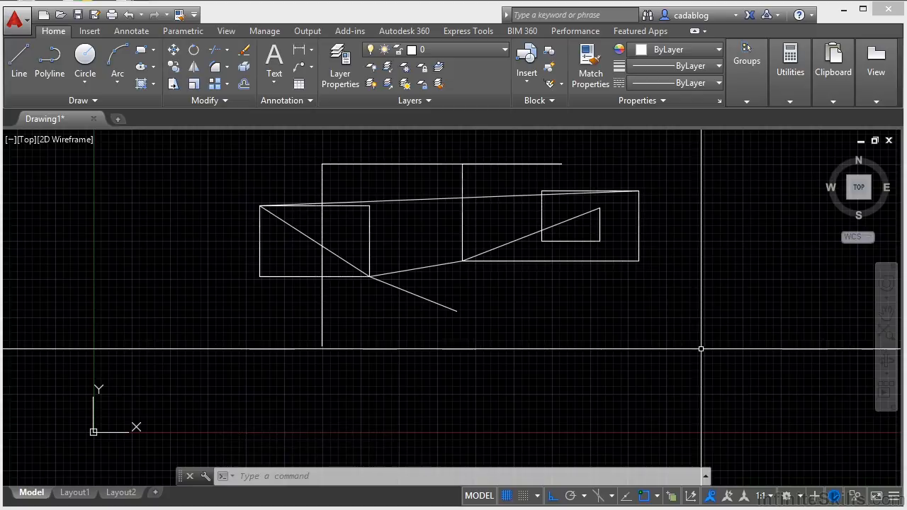
Open and close the help window, and expand and collapse the command history.
key("F1")
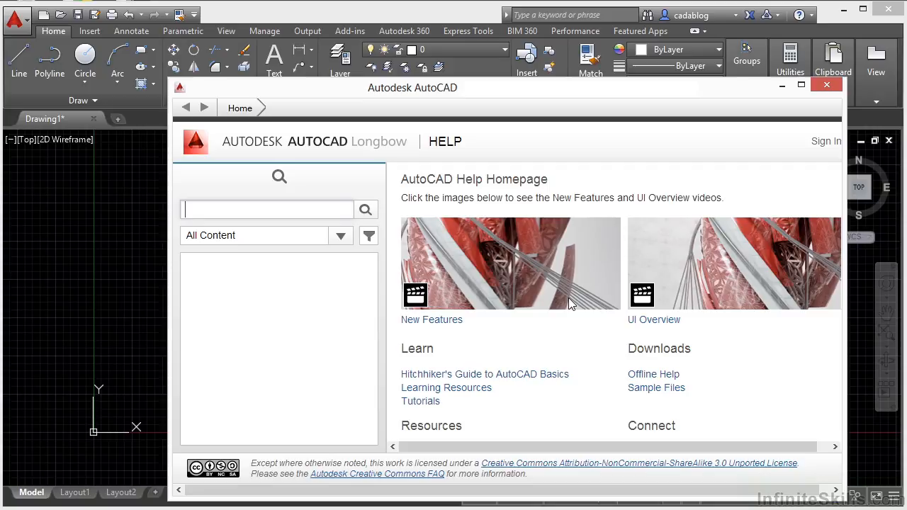
left_click(825, 86)
mouse_move(824, 88)
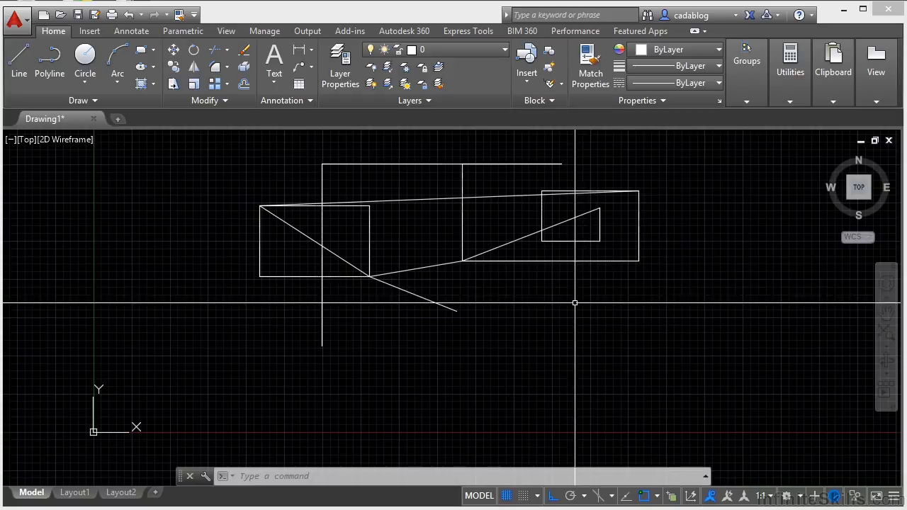
key("F2")
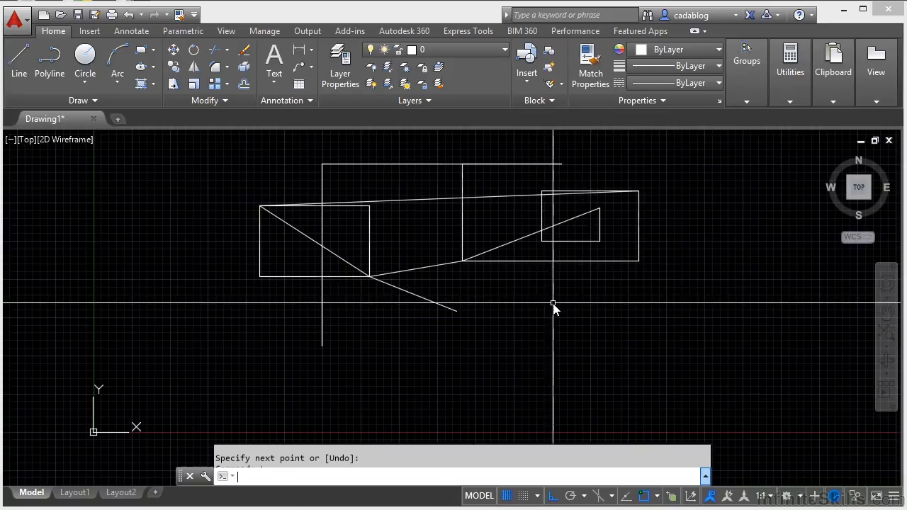
key("F2")
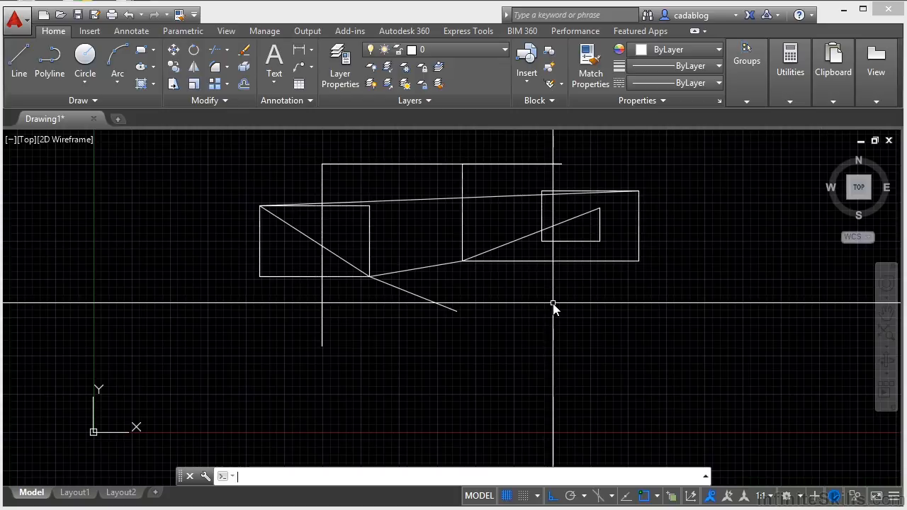
Toggle 3D object snap on and back off, and cycle twice through the Top, Right and Left isoplanes.
key("F4")
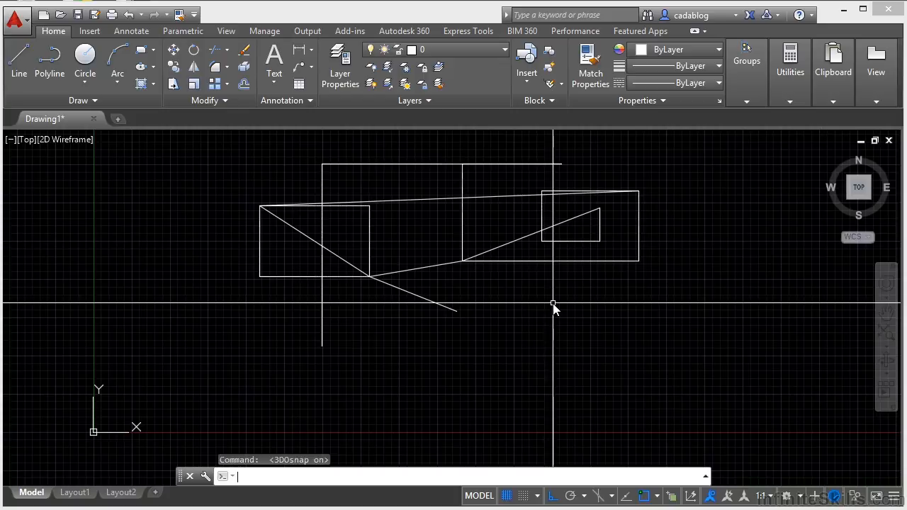
key("F4")
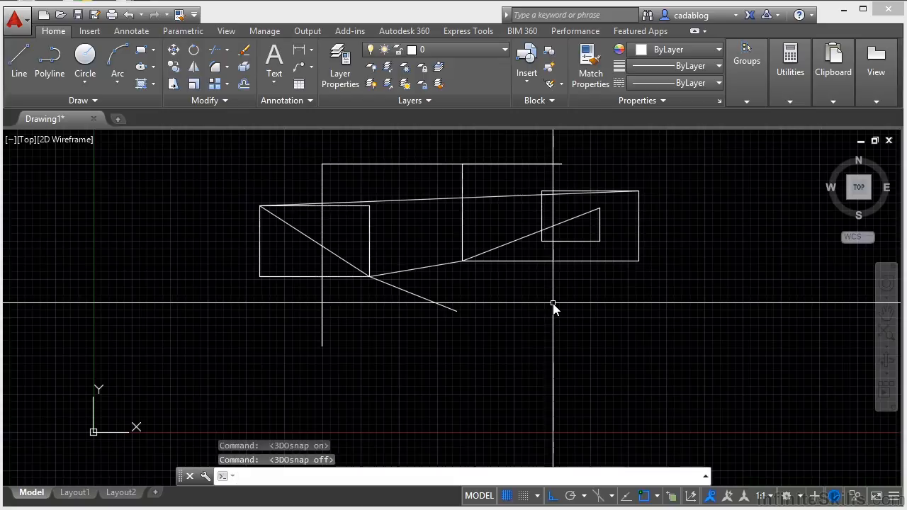
key("F5")
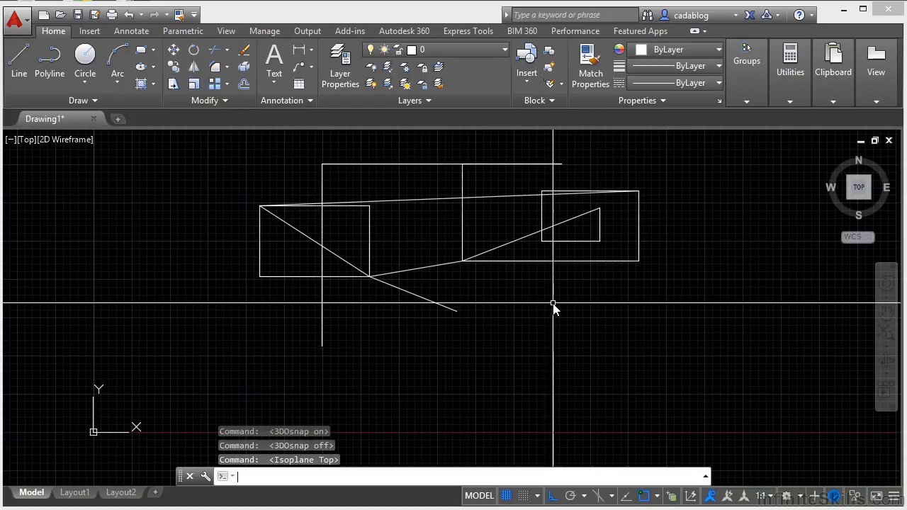
key("F5")
key("F5")
key("F5")
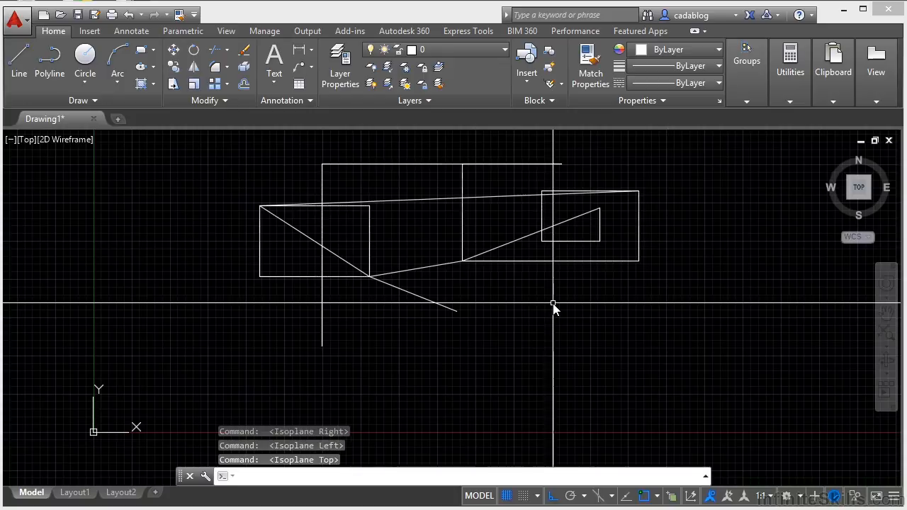
key("F5")
key("F5")
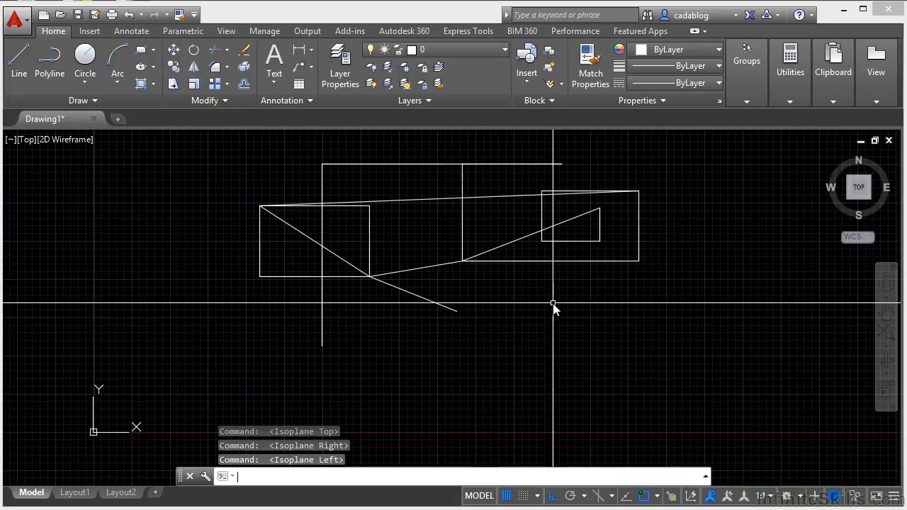
Toggle Dynamic UCS on and back off, and switch the drawing grid off and on twice.
key("F6")
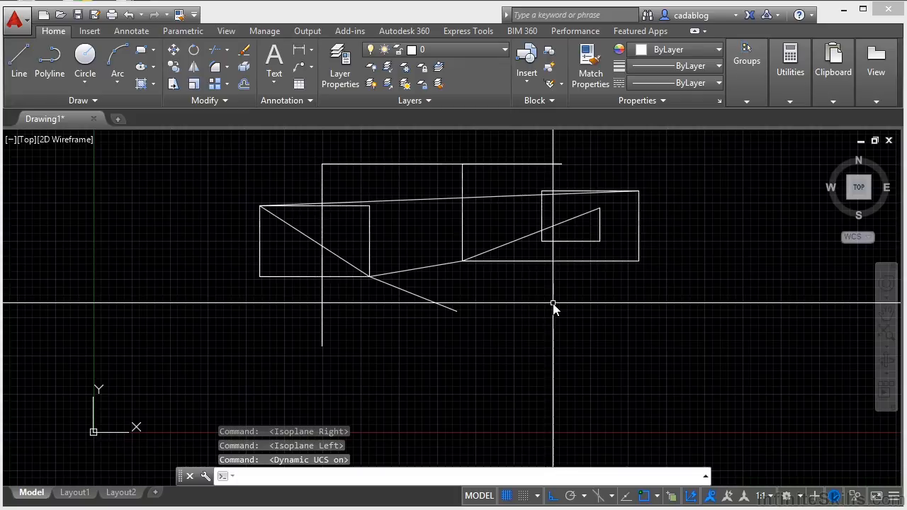
key("F6")
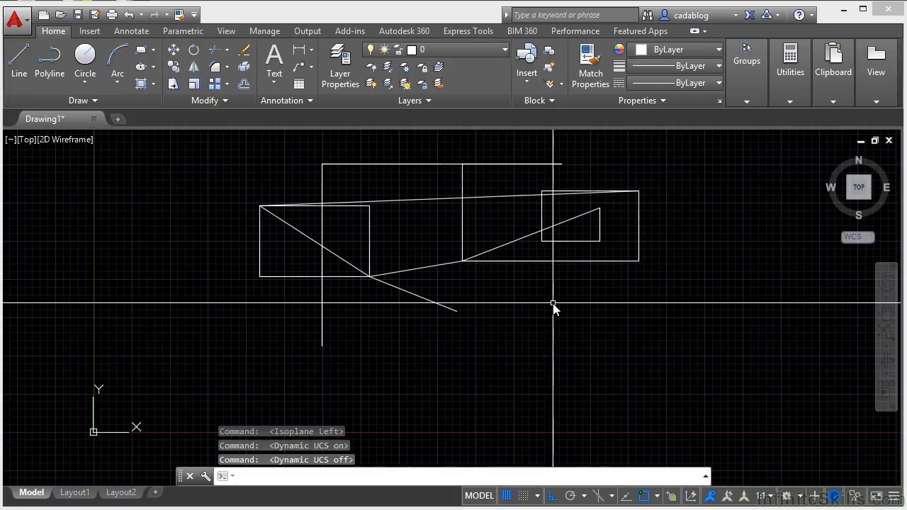
key("F7")
key("F7")
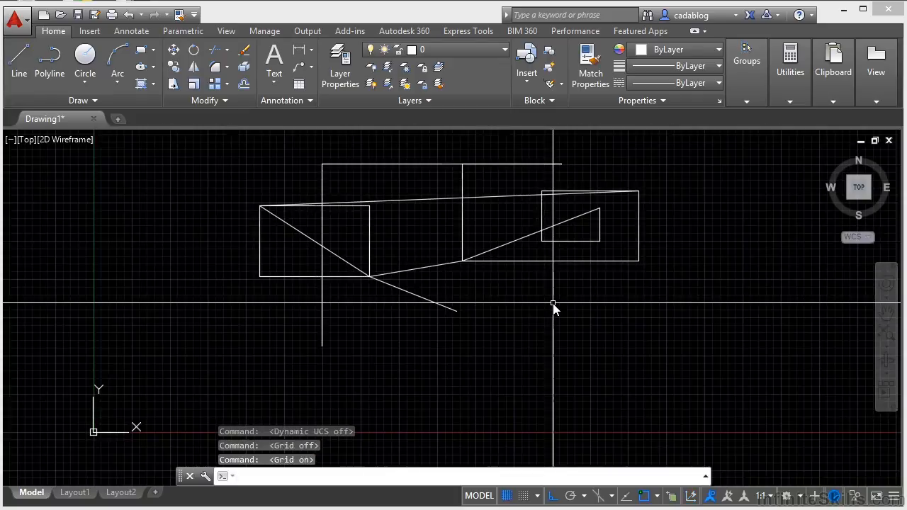
key("F7")
key("F7")
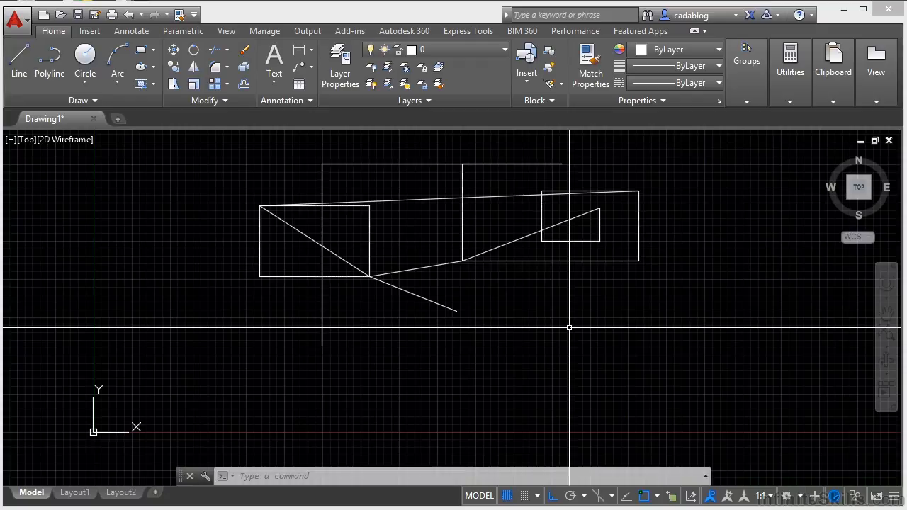
type("l")
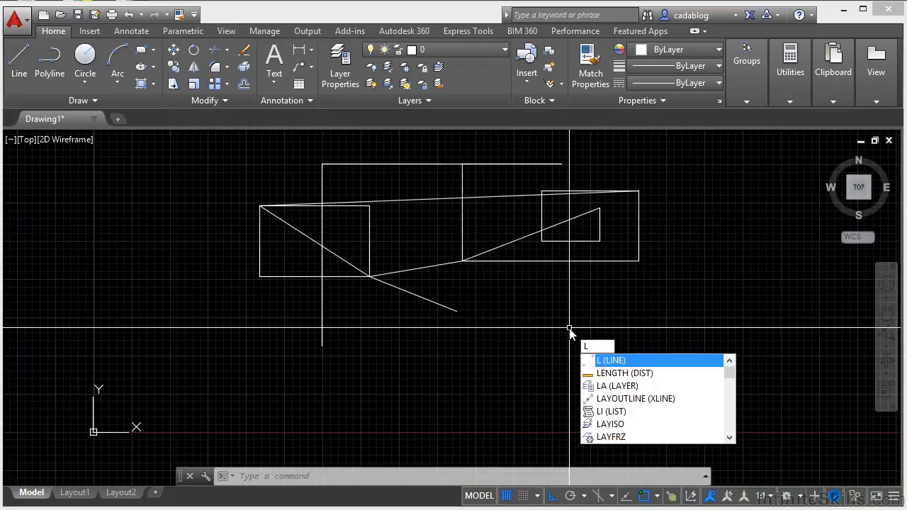
key("Return")
key("Escape")
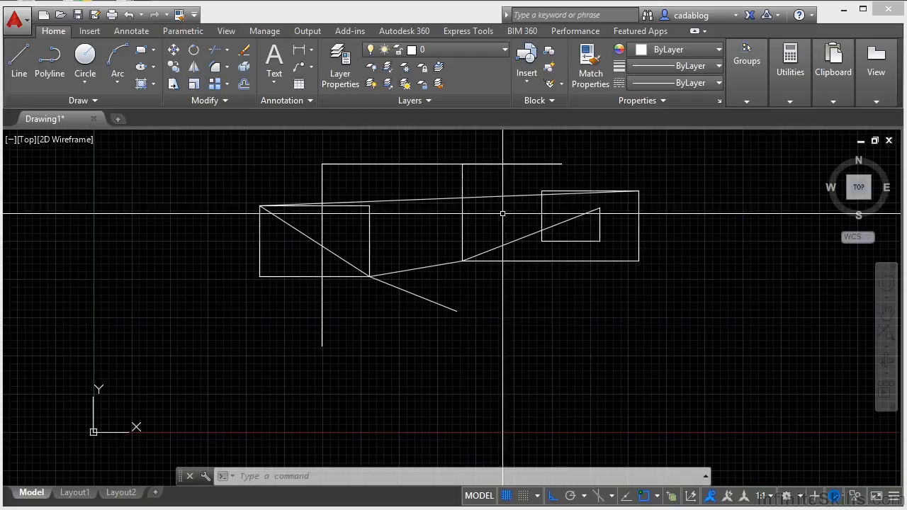
Open the command alias file acad.pgp for editing.
left_click(265, 31)
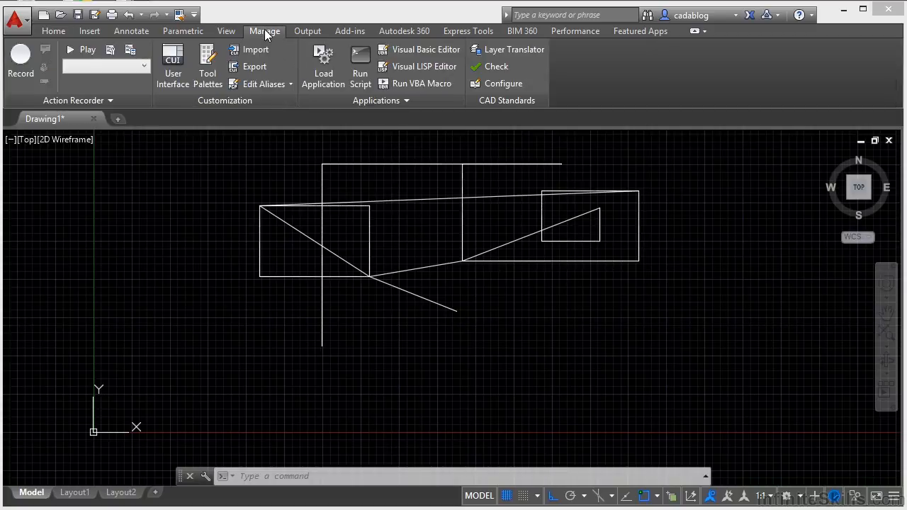
left_click(261, 86)
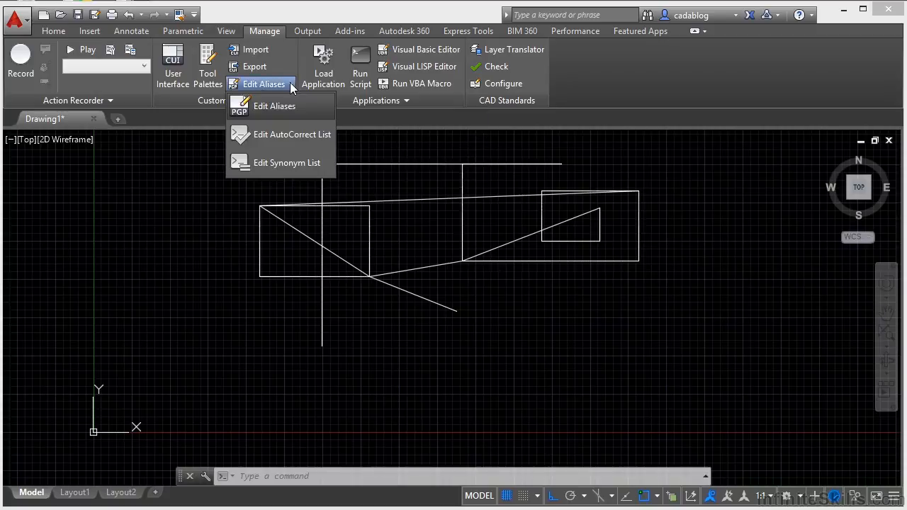
left_click(270, 106)
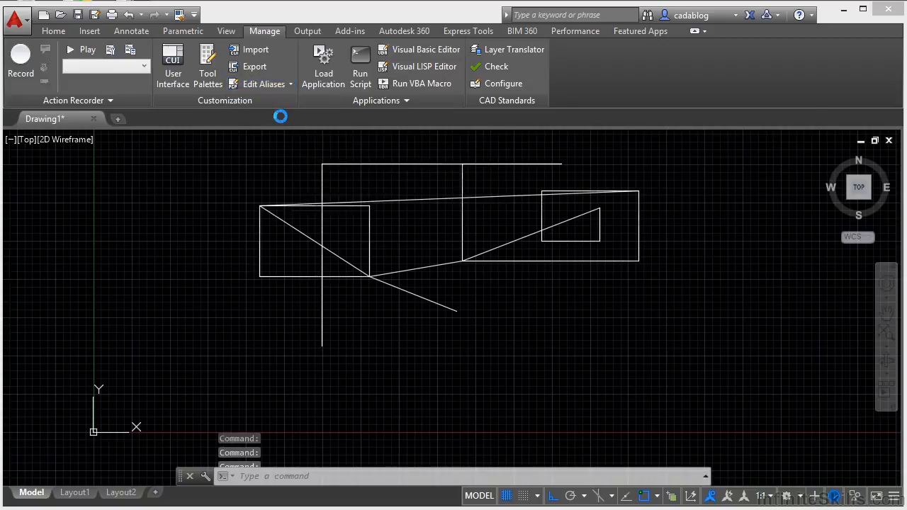
Read the acad.pgp introduction, the external command examples and the guidelines for creating new command aliases.
scroll(275, 174, "down", 14)
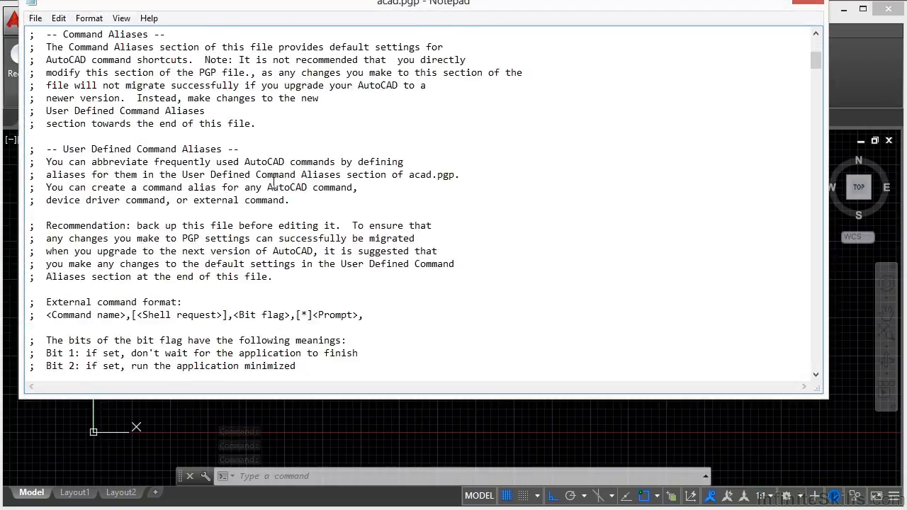
scroll(83, 200, "down", 7)
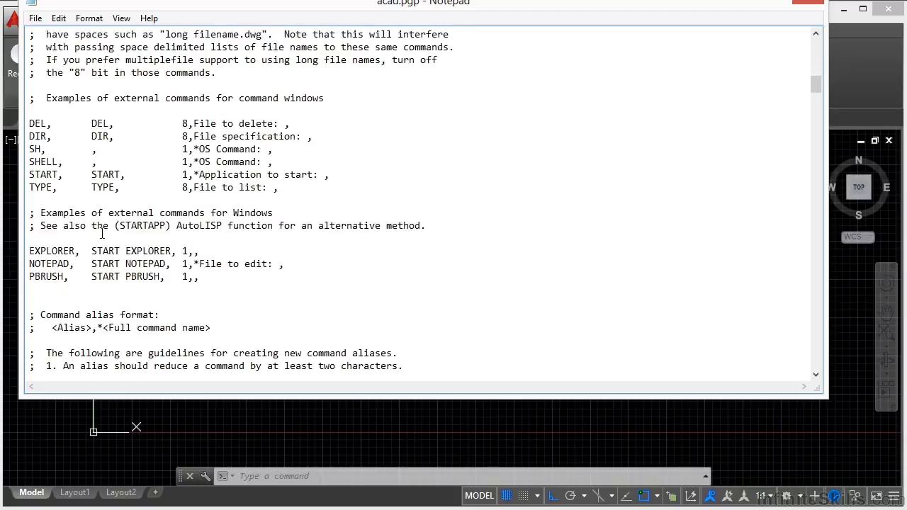
scroll(77, 222, "down", 3)
scroll(77, 222, "down", 7)
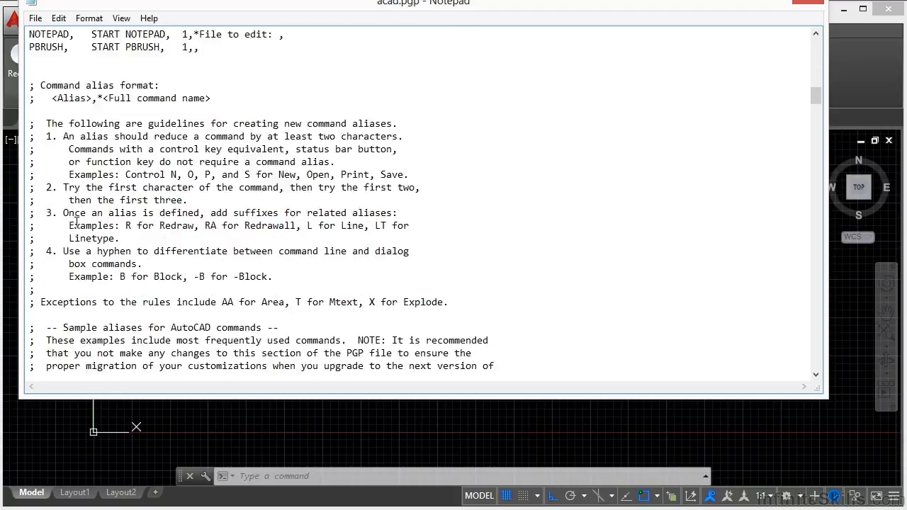
scroll(82, 220, "down", 3)
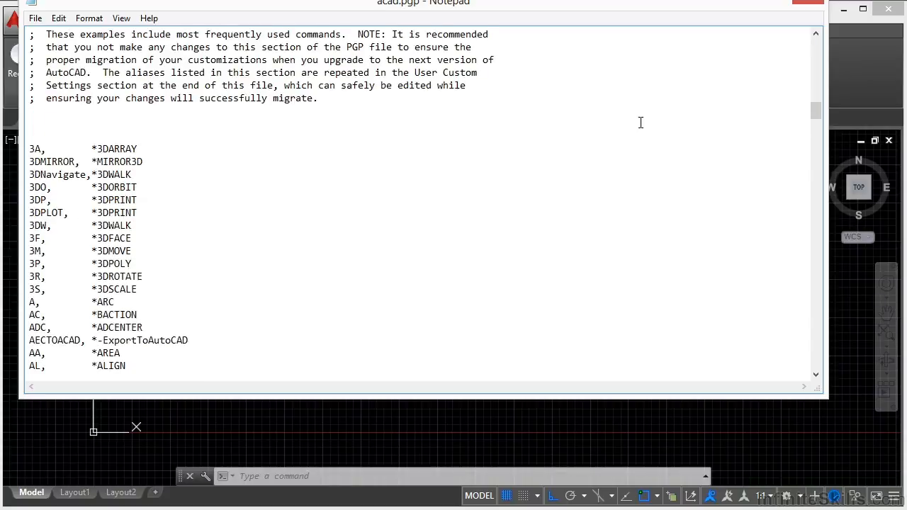
Examine the sample command aliases from 3DARRAY onward through to the User Defined Command Aliases section at the file's end.
mouse_move(815, 119)
left_mouse_down()
mouse_move(815, 80)
mouse_move(815, 124)
left_mouse_up()
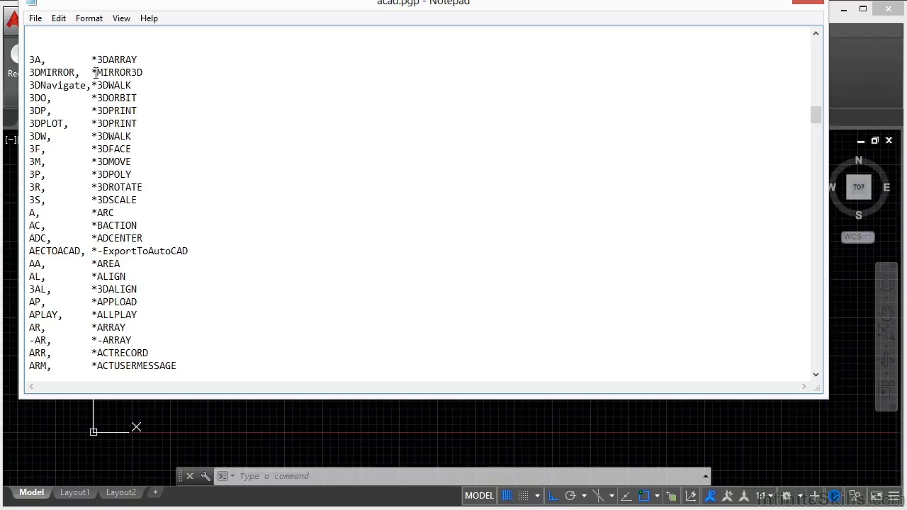
left_click(41, 63)
left_click_drag(815, 116, 812, 379)
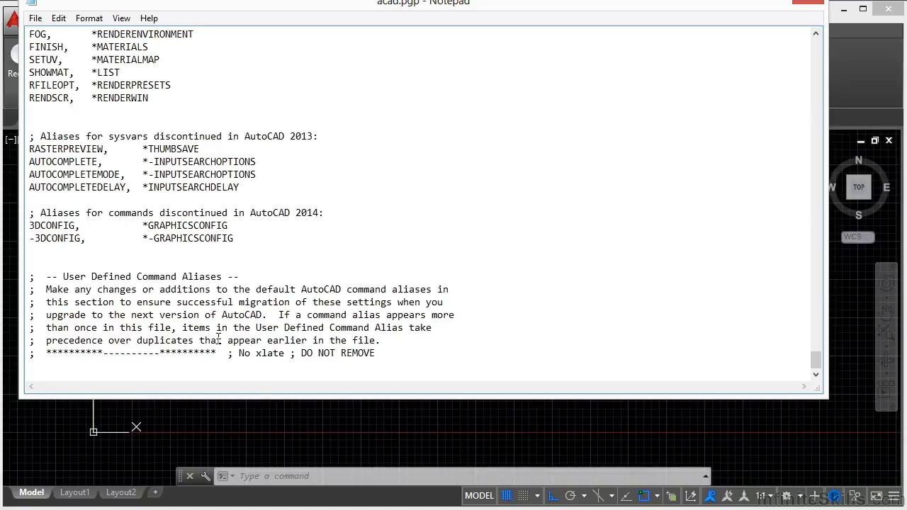
Add a blank line below the User Defined Command Aliases notes and close acad.pgp without saving the change.
left_click(84, 370)
key("Return")
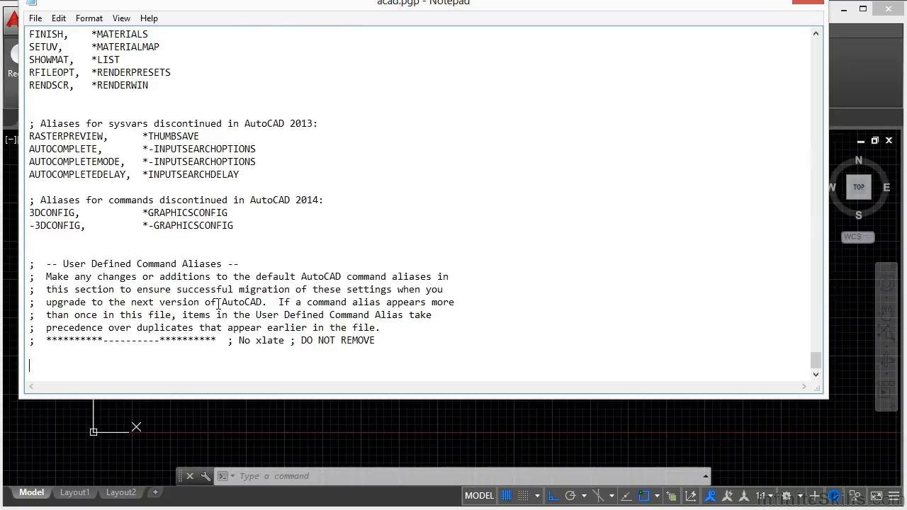
scroll(216, 305, "up", 2)
scroll(218, 302, "up", 2)
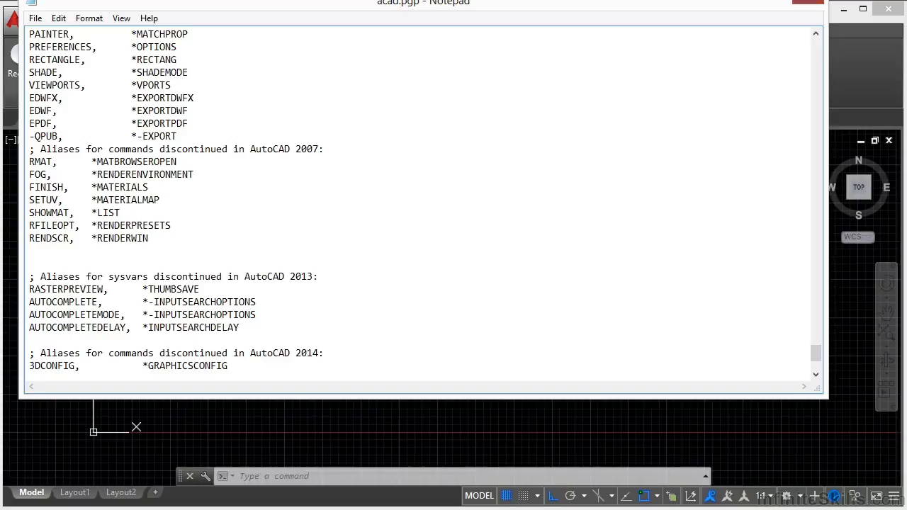
left_click(808, 2)
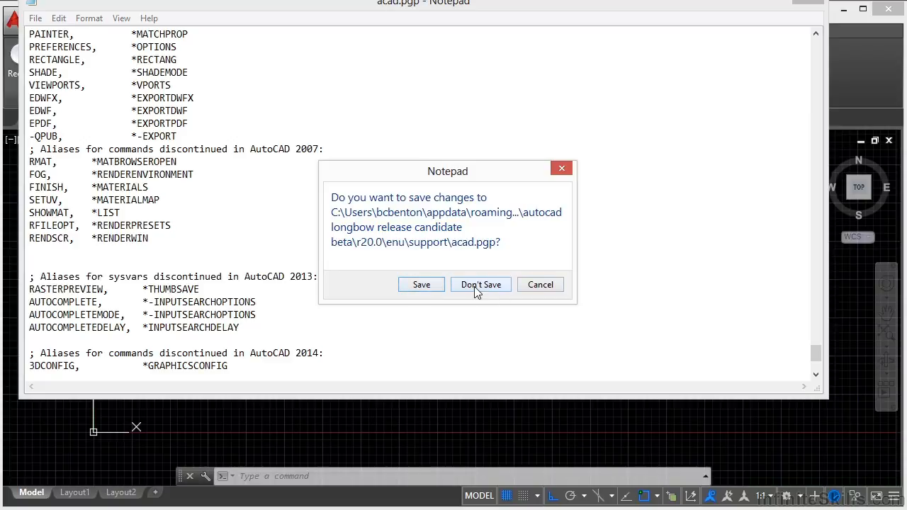
left_click(500, 287)
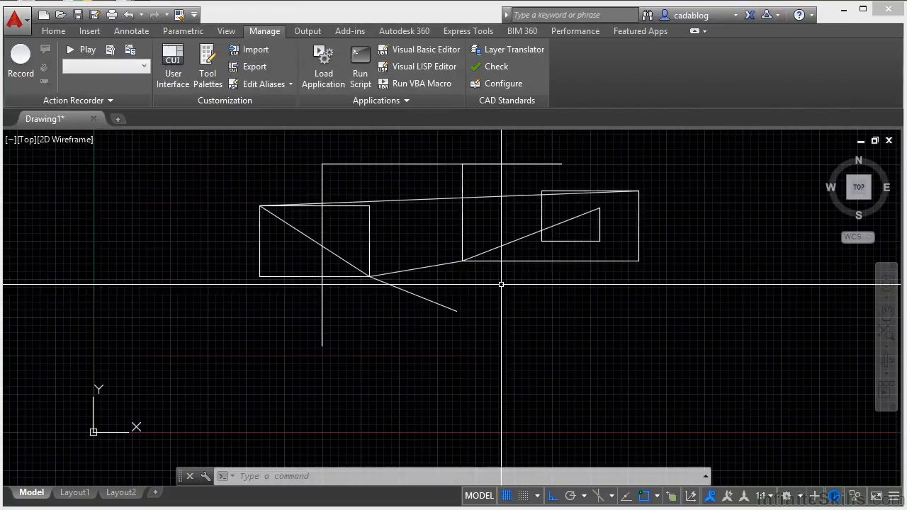